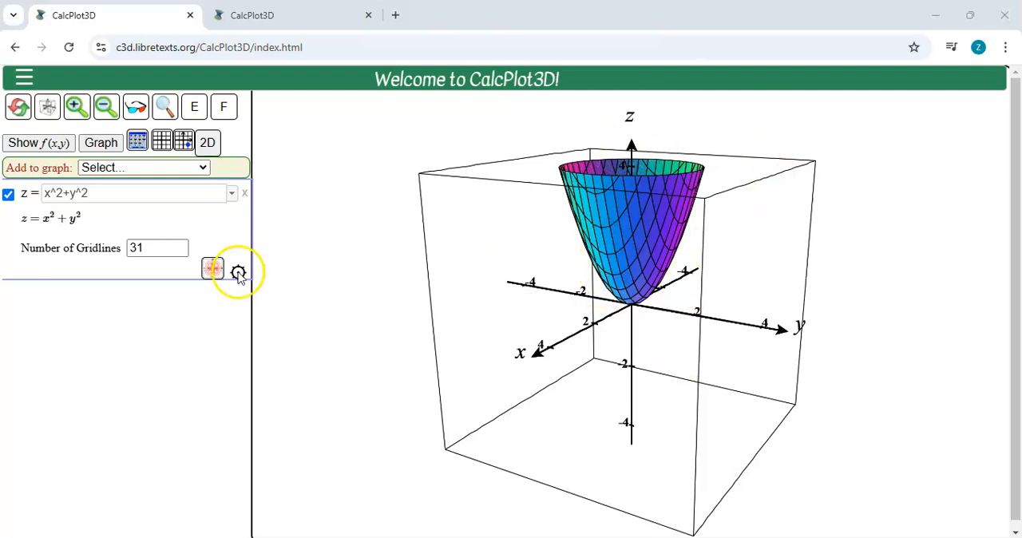
Step: Show the 2D trace plane with the directional derivative trace and place a trace point at about (1.524, 0.589)
click(138, 148)
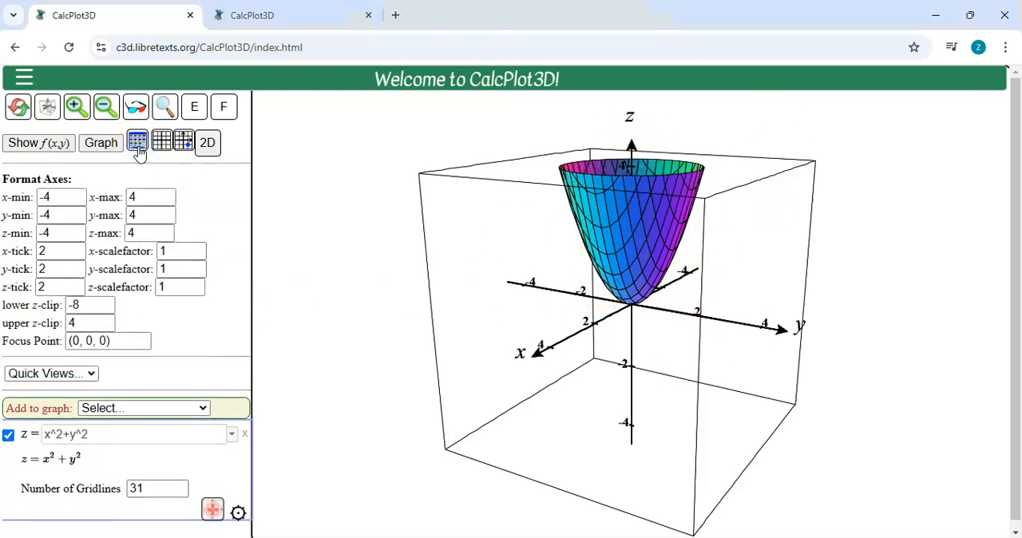
click(137, 143)
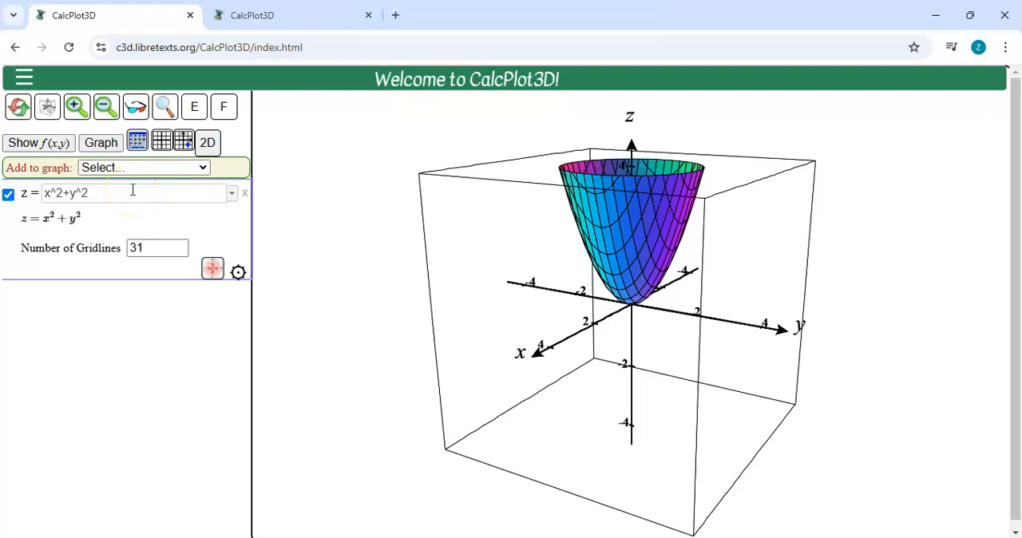
click(183, 144)
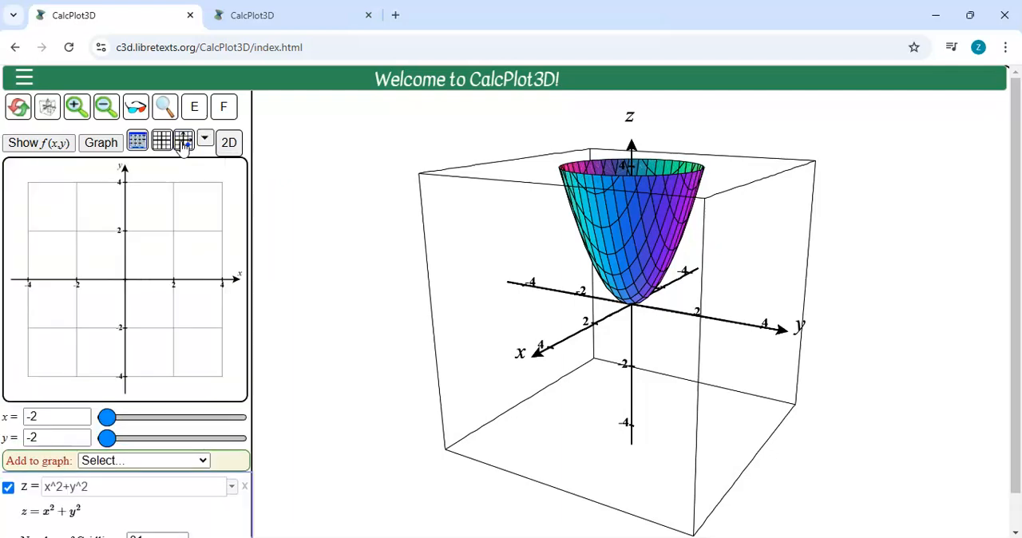
click(204, 139)
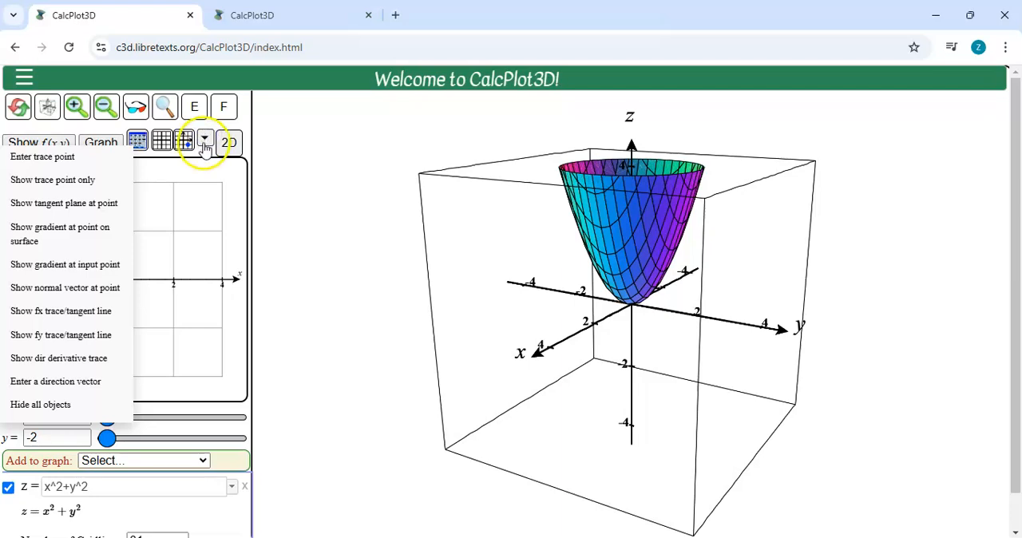
click(59, 361)
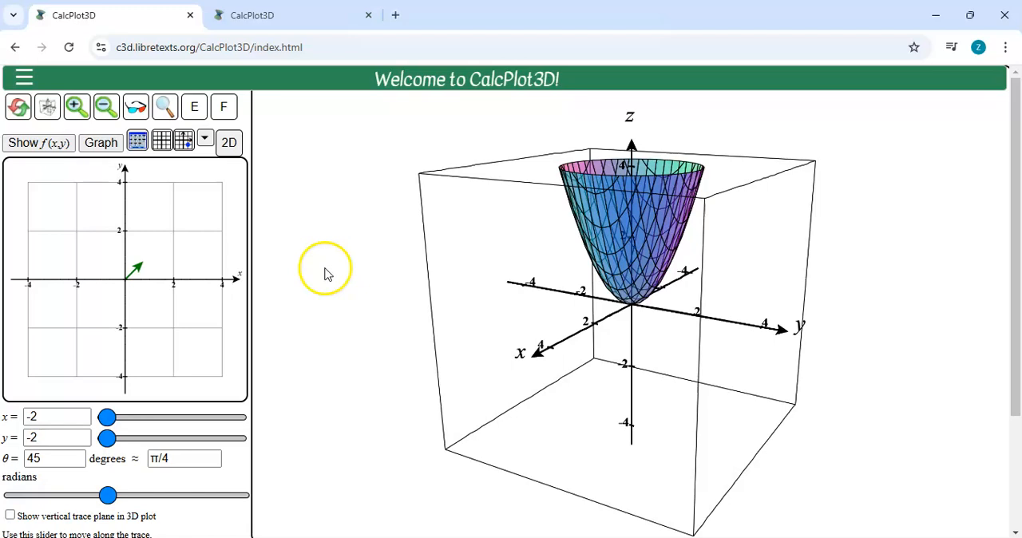
click(162, 265)
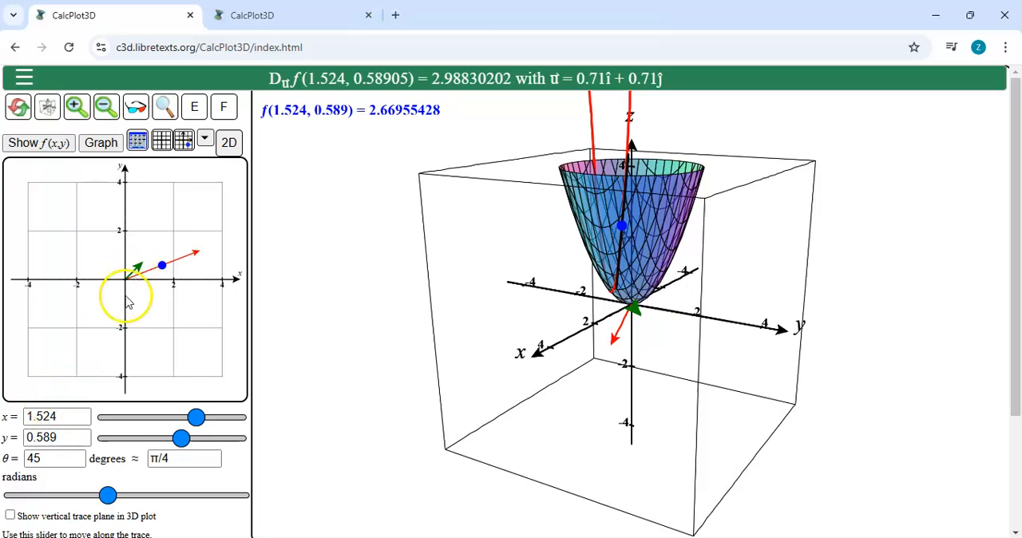
Step: Examine the direction angle in degrees and radians, and view the trace and direction vector on the paraboloid from another angle
double_click(60, 458)
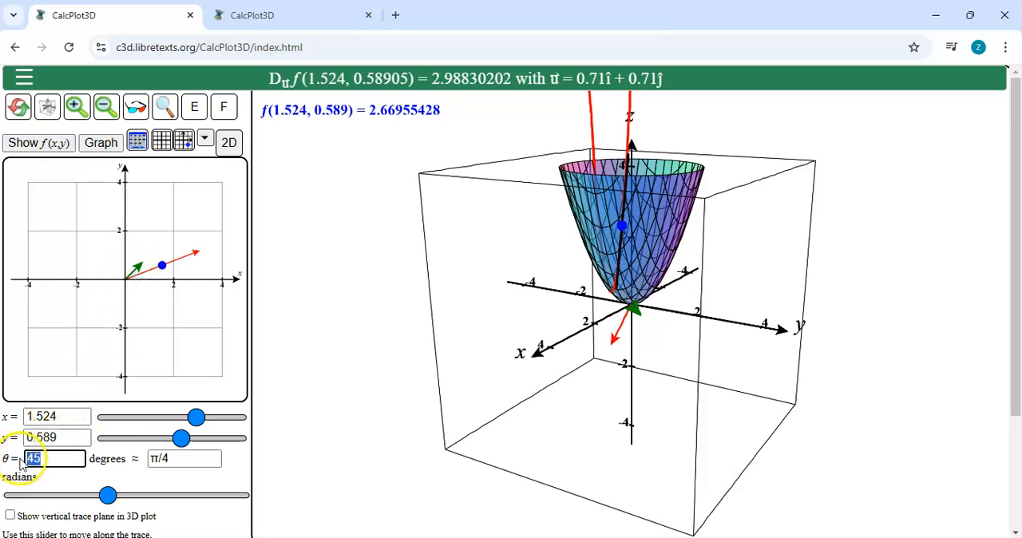
drag(183, 459, 112, 461)
click(186, 461)
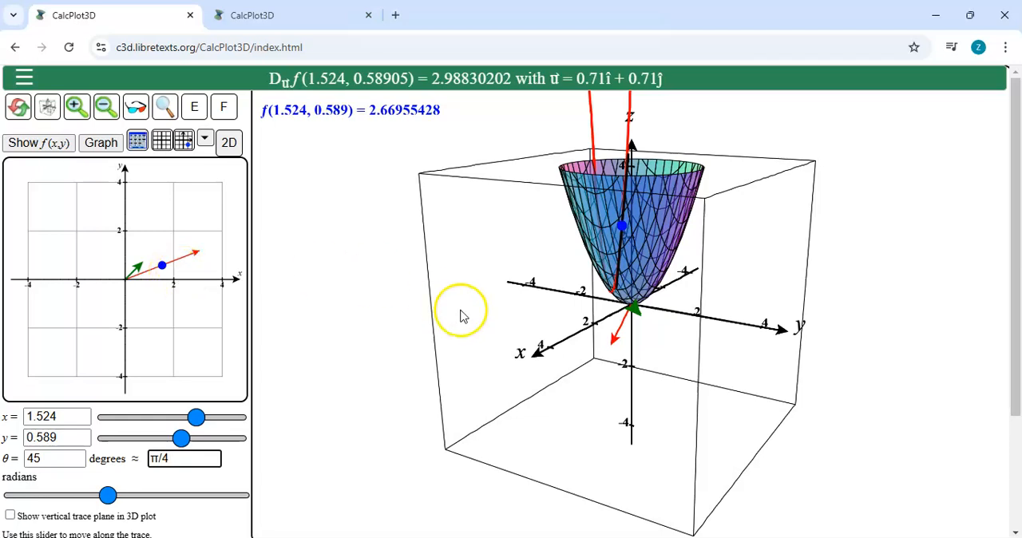
click(611, 341)
key(Right)
key(Right)
key(Right)
key(Right)
key(Right)
key(Right)
key(Right)
key(Right)
key(Right)
key(Right)
key(Right)
key(Right)
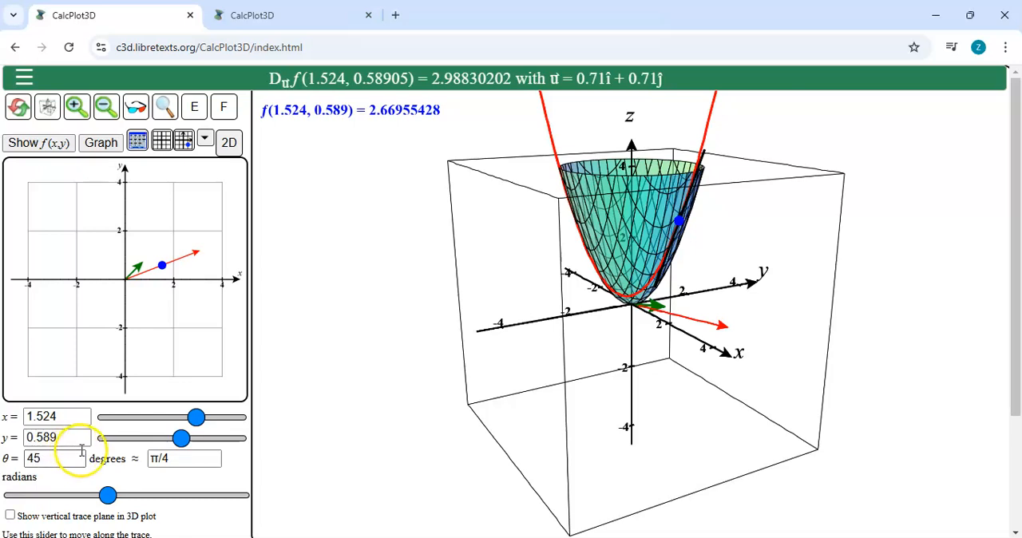
Step: Enter <3,4> as the direction vector for the directional derivative
click(205, 140)
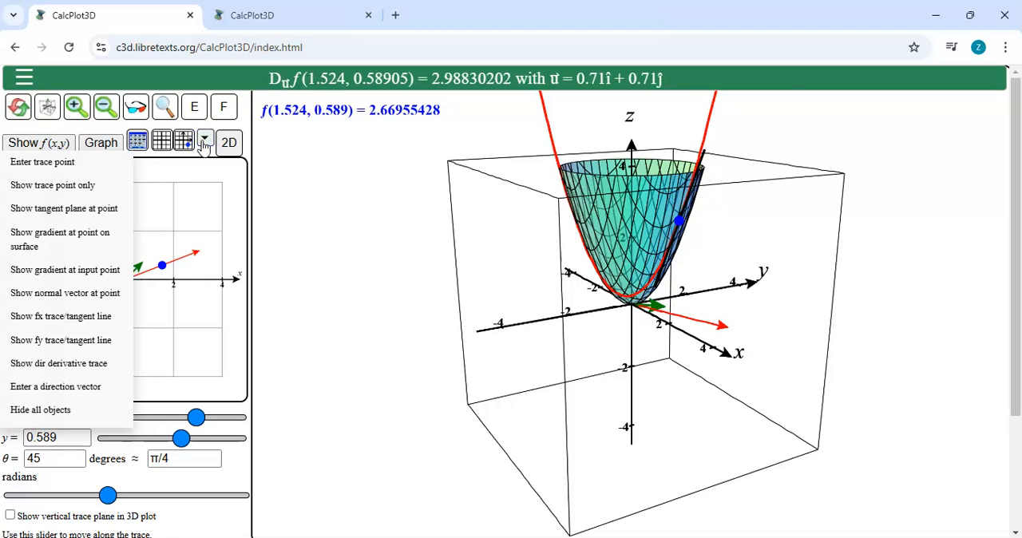
click(74, 389)
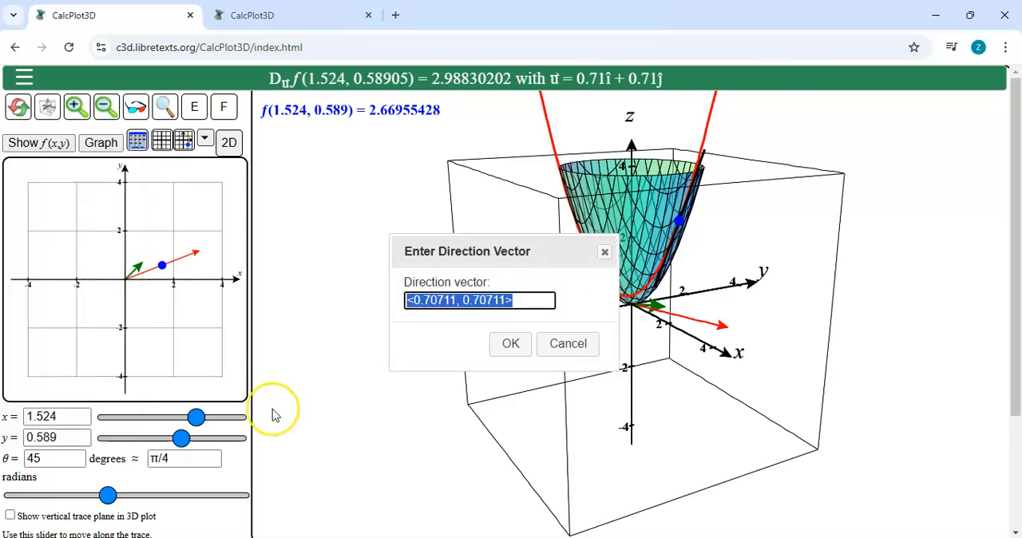
text(<3,4>)
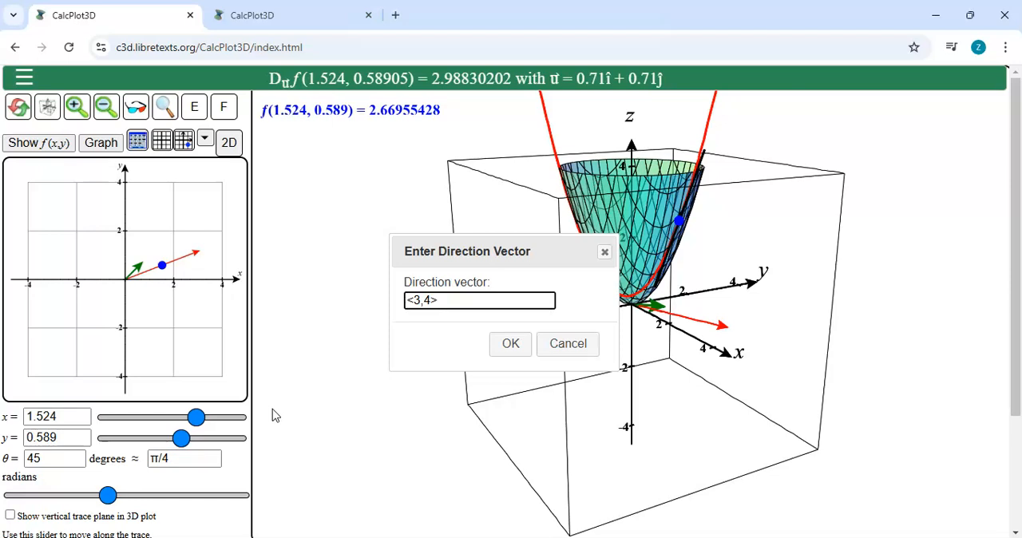
click(512, 344)
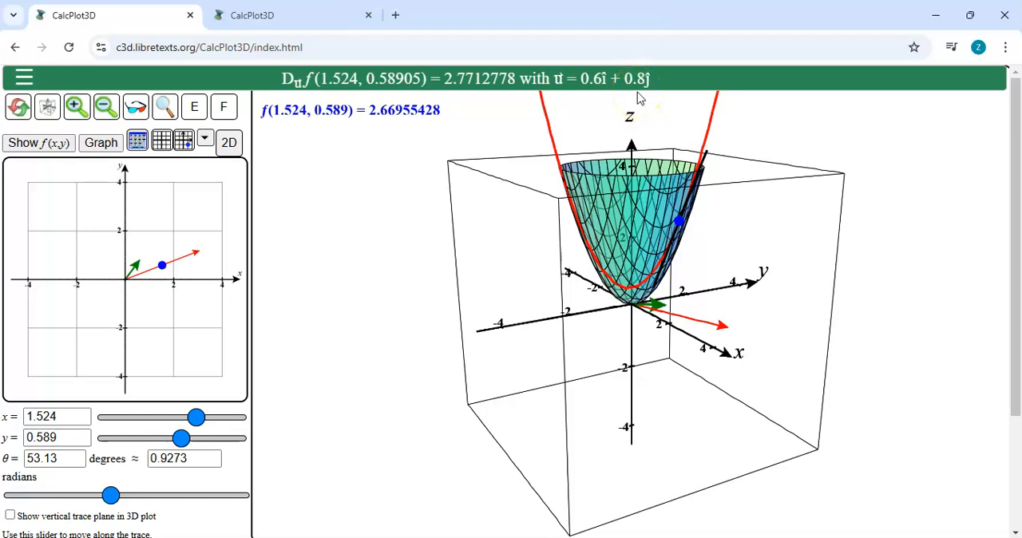
Step: Set the trace point's coordinates to x = 1 and y = 0
double_click(68, 416)
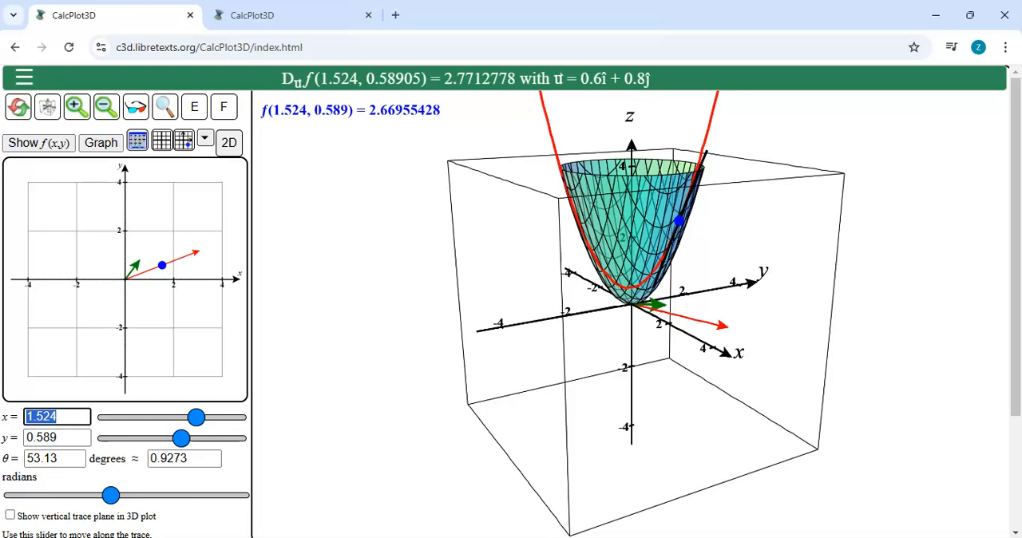
text(1)
key(Tab)
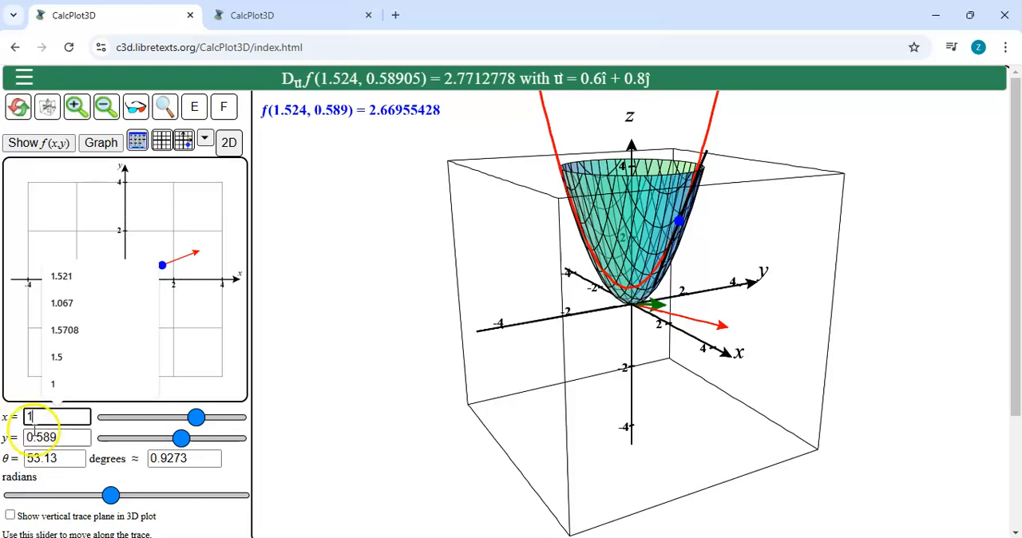
text(0)
key(Tab)
text(0)
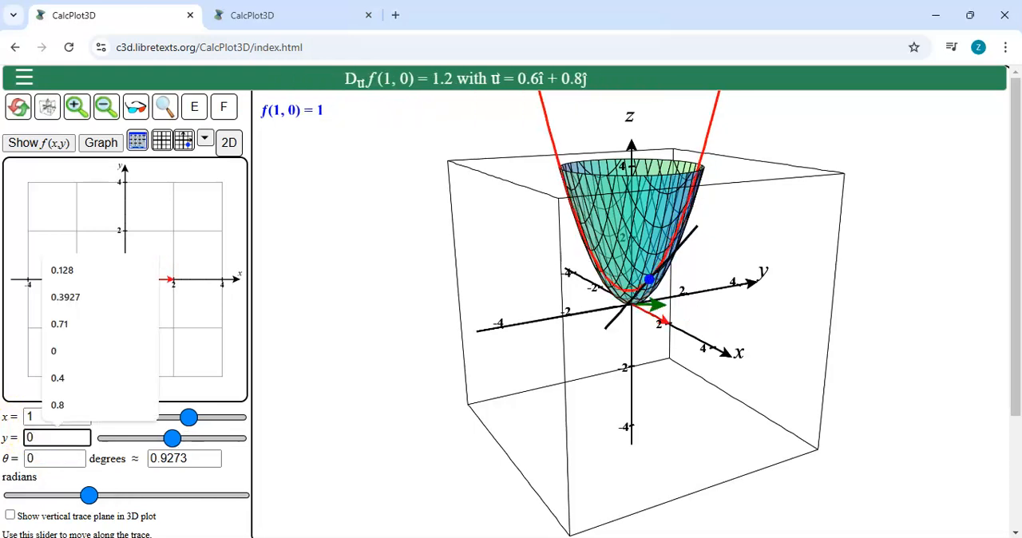
click(348, 391)
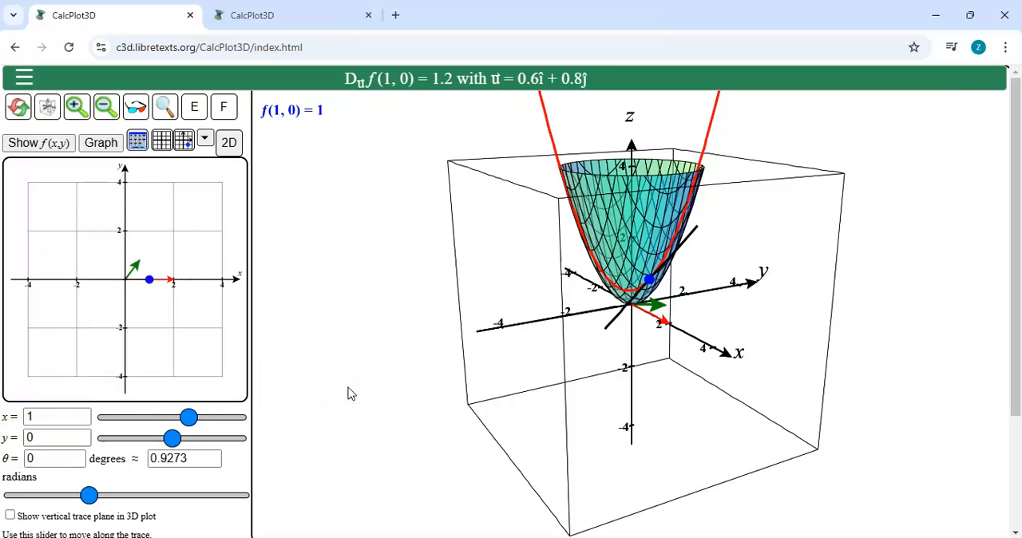
Step: Inspect the trace at the current point, then set the trace point's y-coordinate to 0.25
drag(1016, 269, 1016, 363)
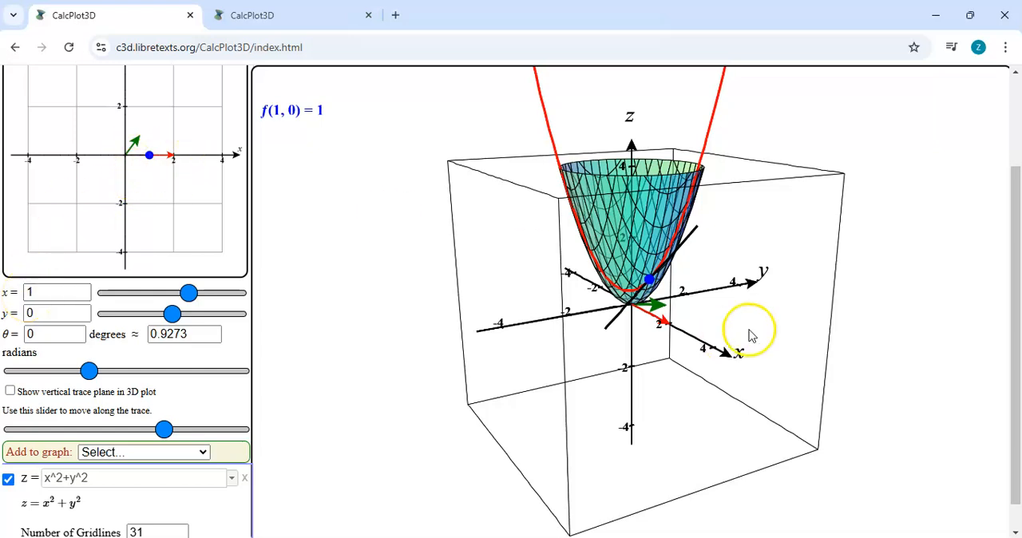
drag(1015, 274, 1013, 171)
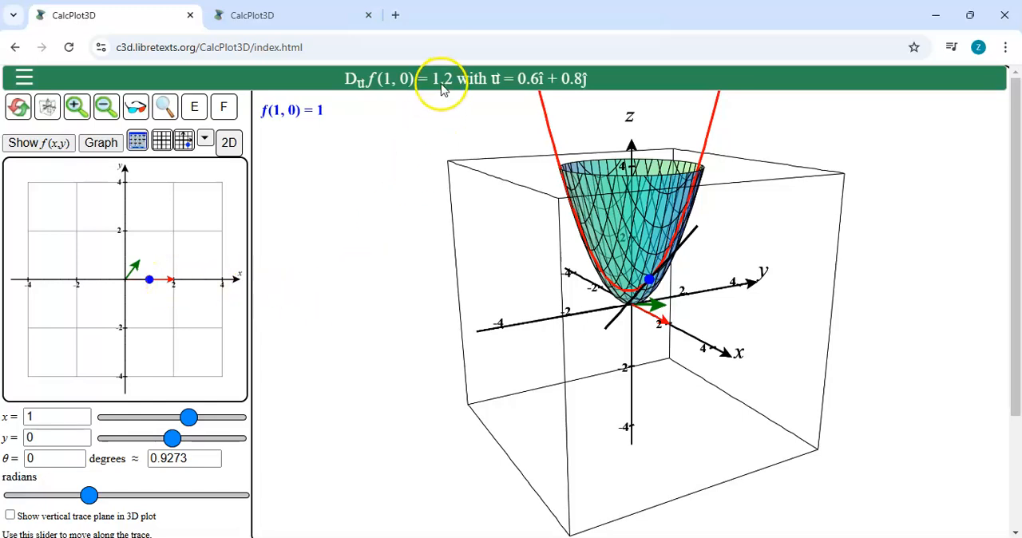
drag(524, 263, 527, 267)
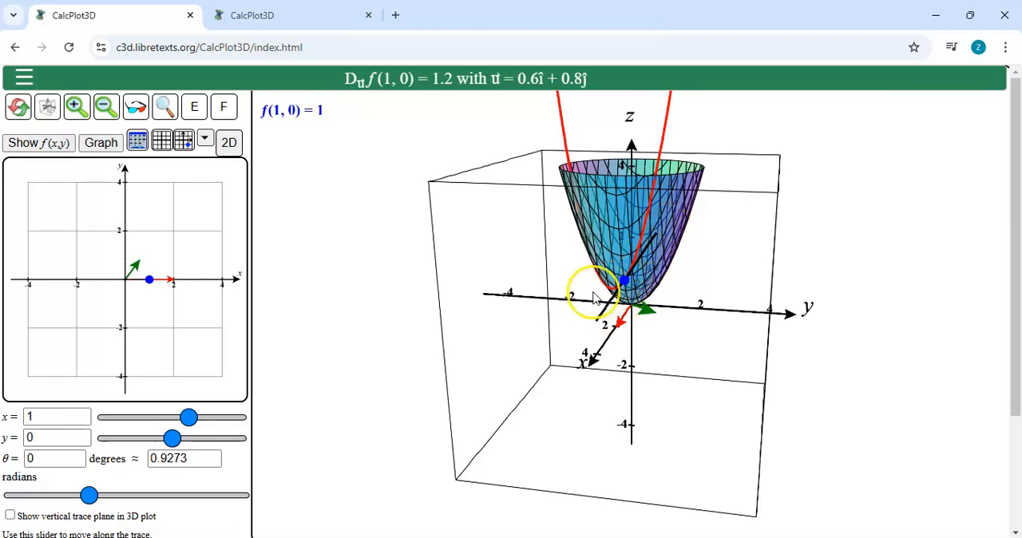
drag(600, 296, 594, 298)
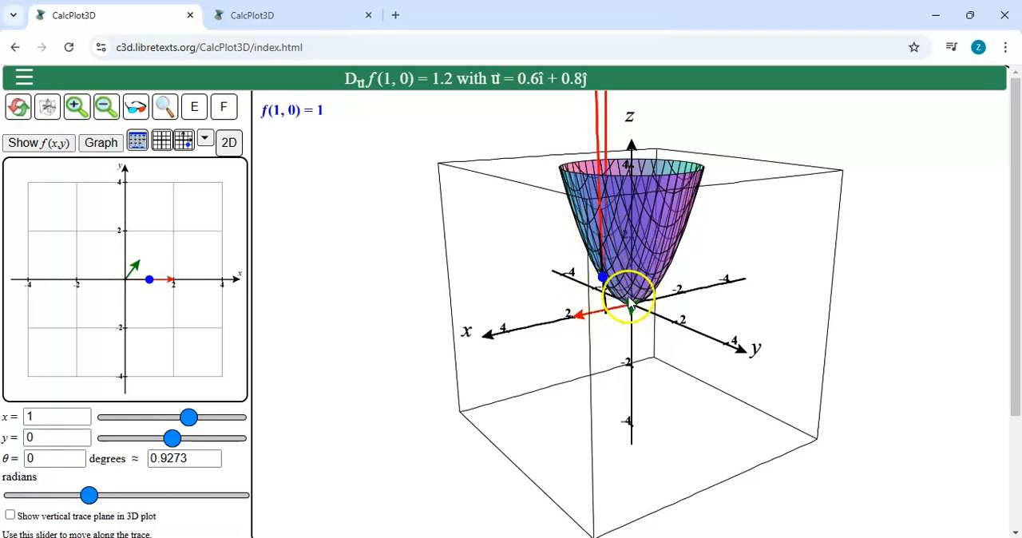
click(520, 263)
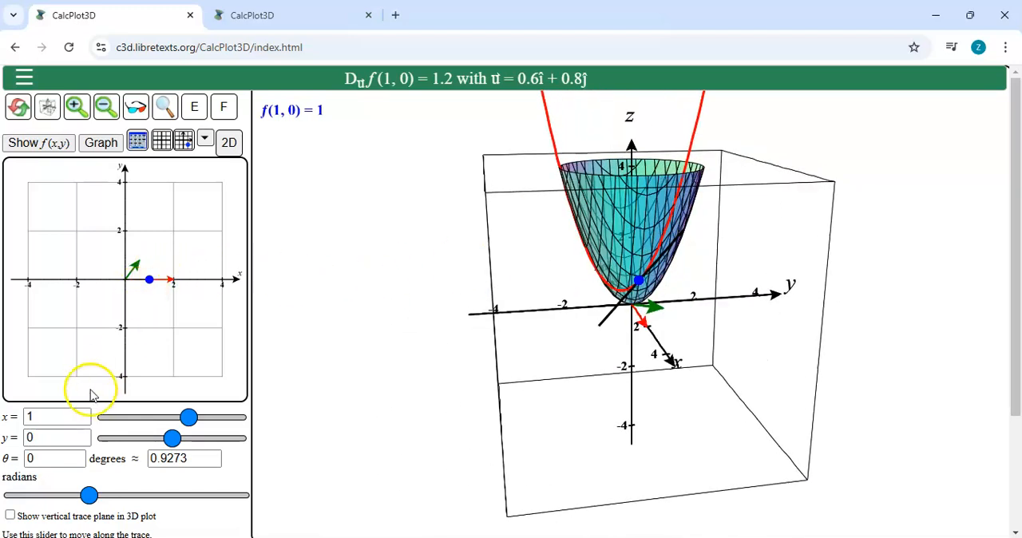
double_click(40, 437)
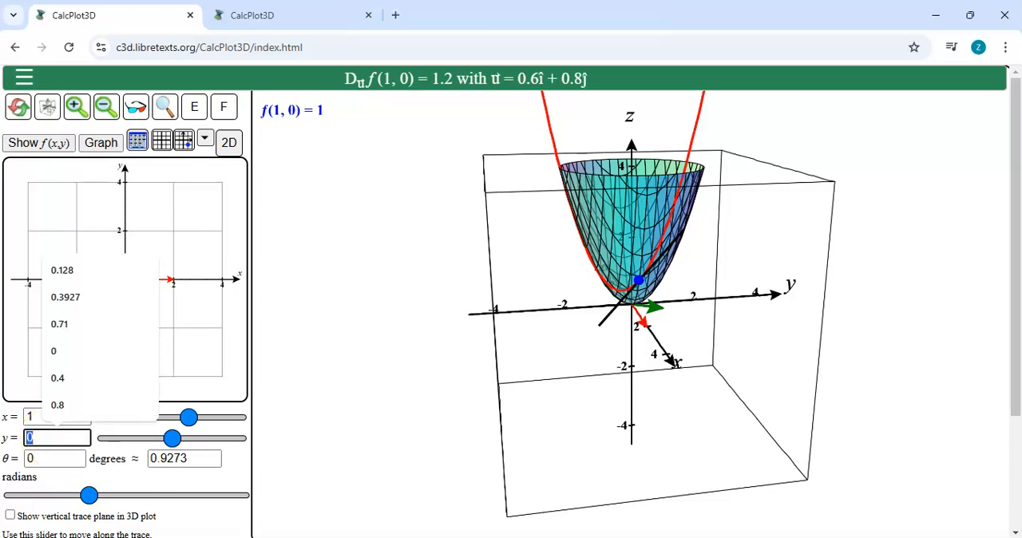
key(BackSpace)
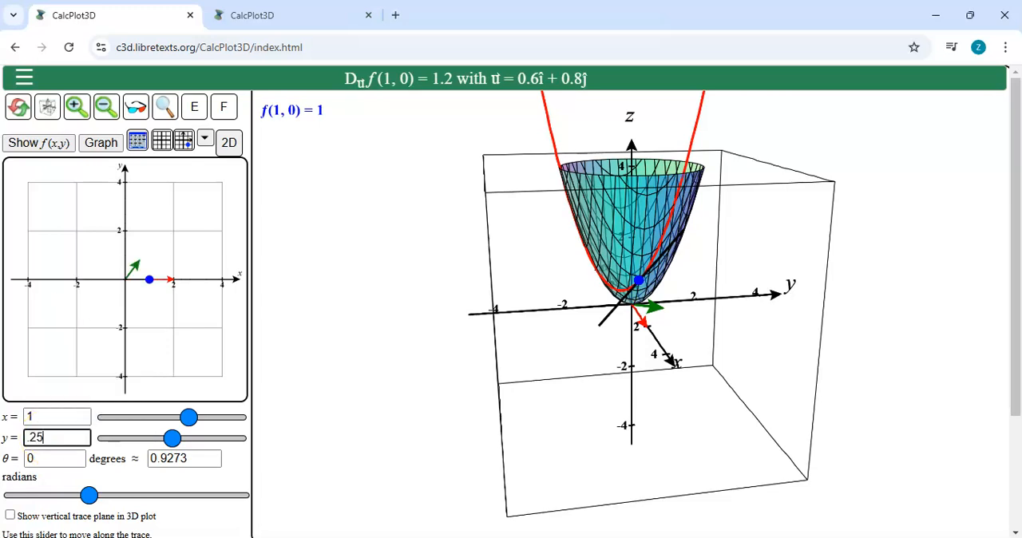
key(Return)
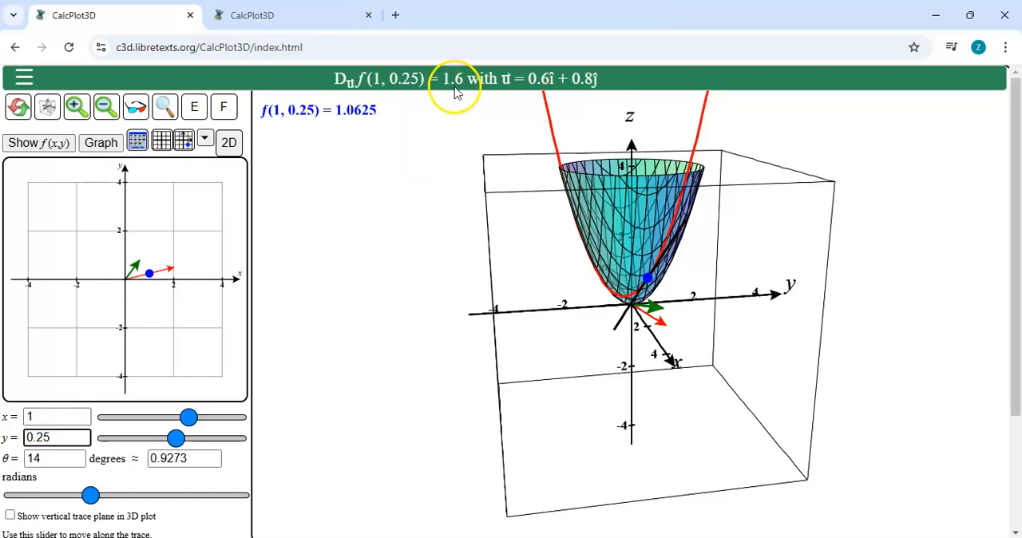
Step: Set the trace point's y-coordinate to 0.5
key(BackSpace)
key(BackSpace)
text(.5)
key(Return)
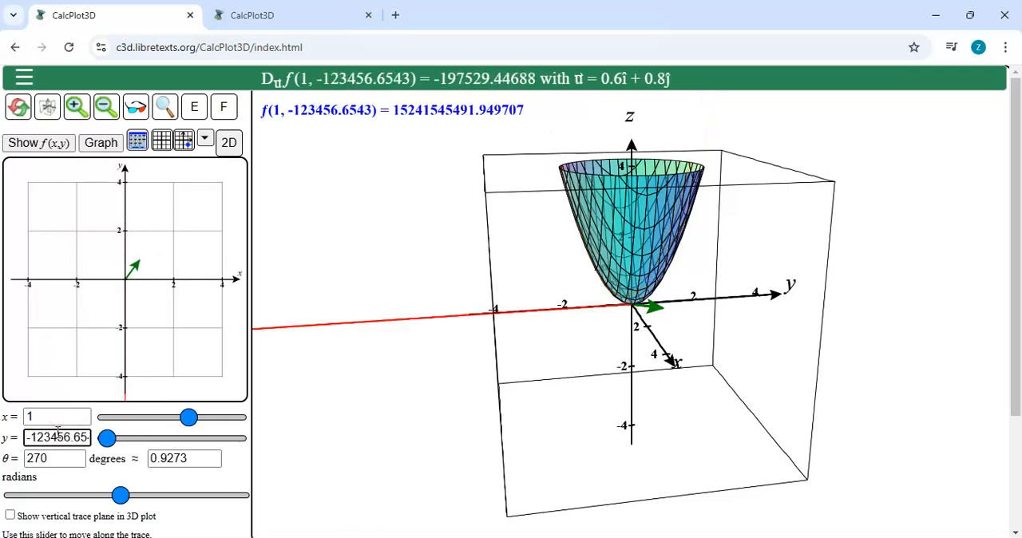
key(BackSpace)
key(Return)
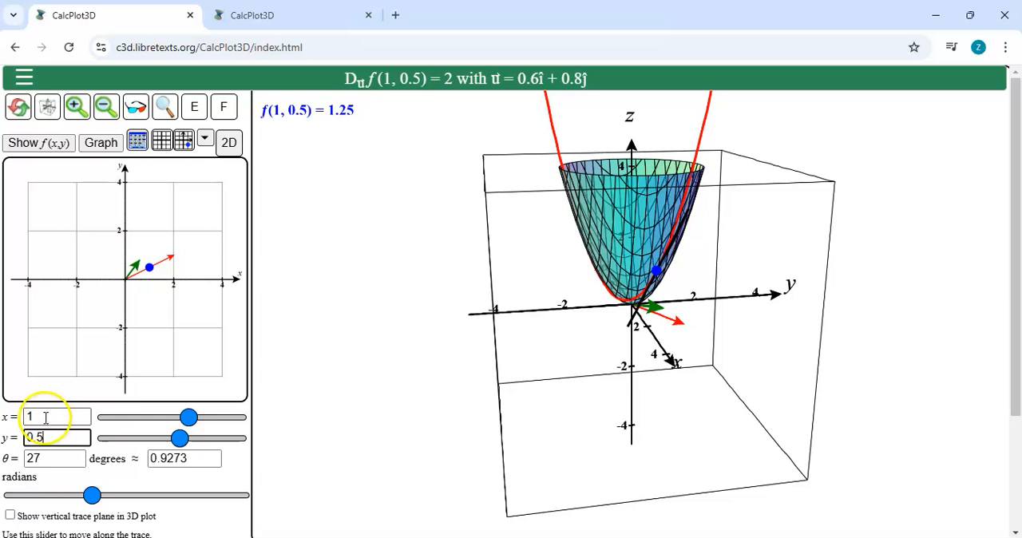
Step: Move the trace point to x = 1.5 and y = 2
double_click(42, 416)
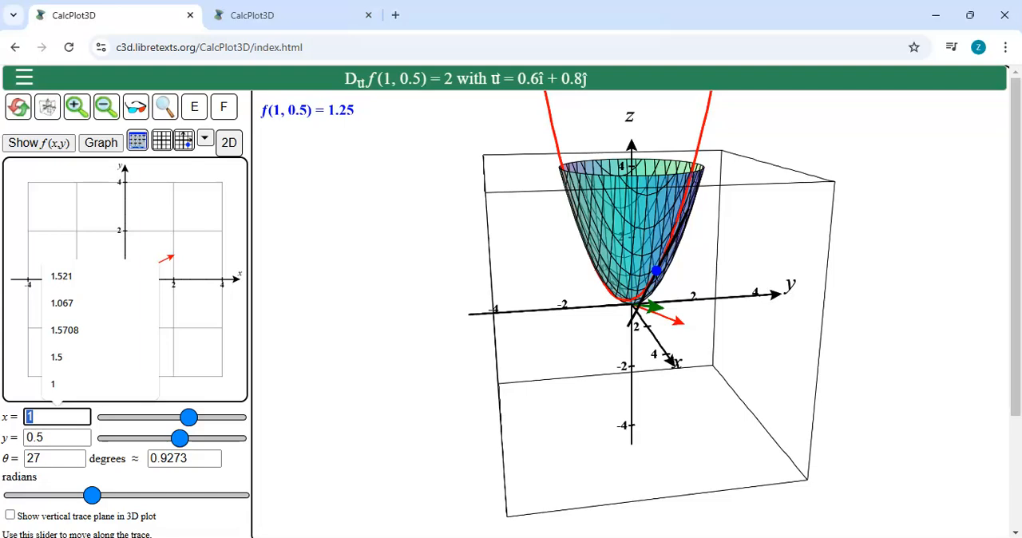
text(1.5)
key(Tab)
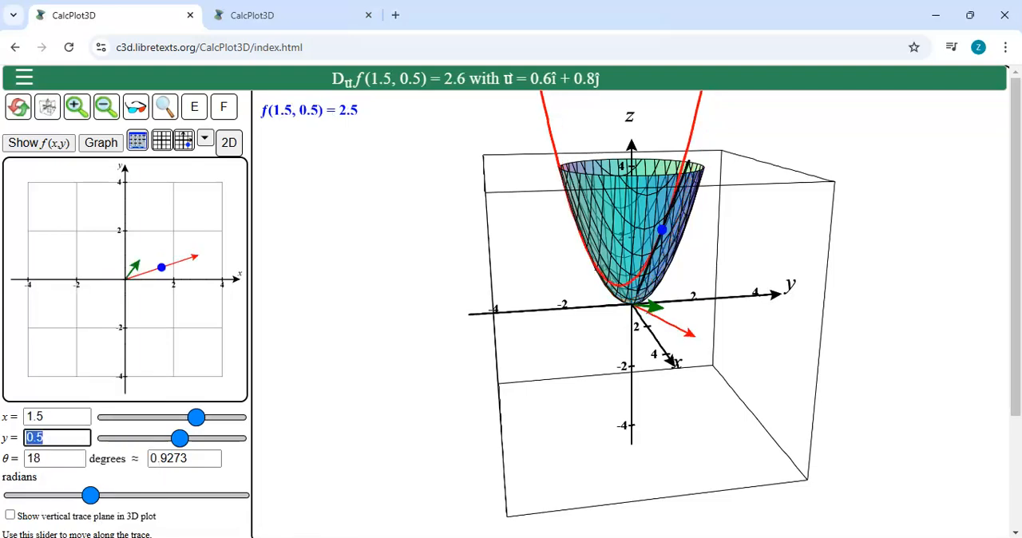
text(2)
key(Return)
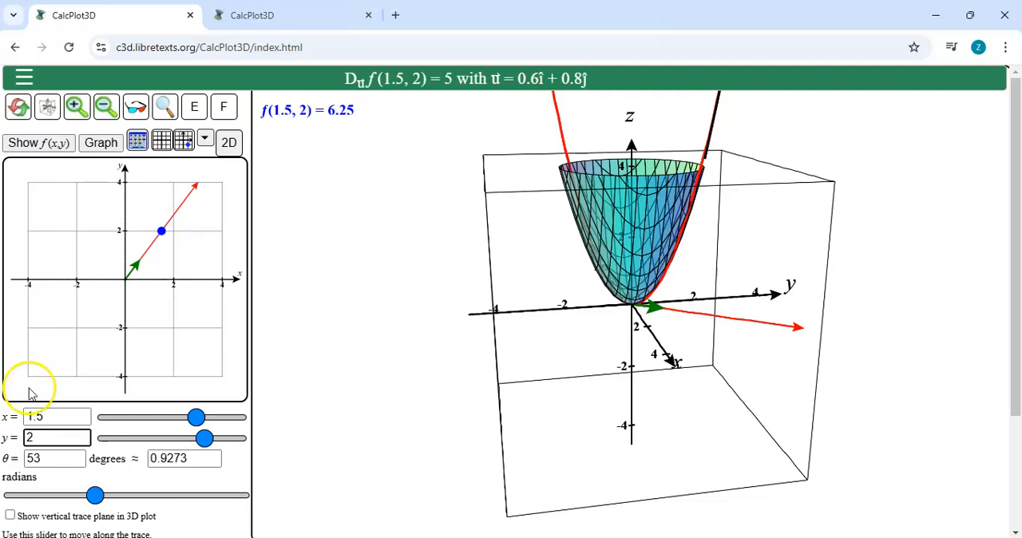
Step: Zoom the plot out once and examine the tangent line at the trace point on the paraboloid from several angles
click(106, 107)
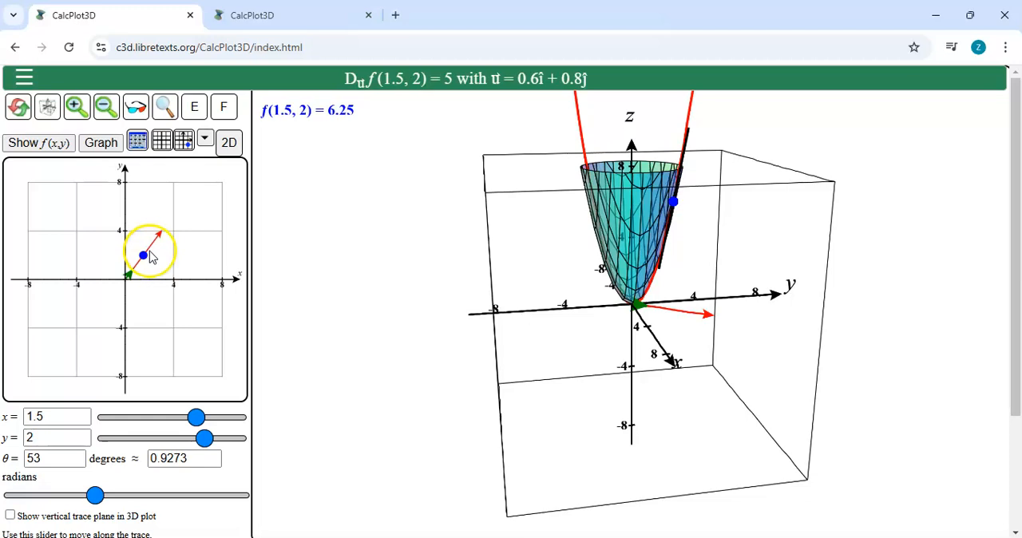
click(423, 294)
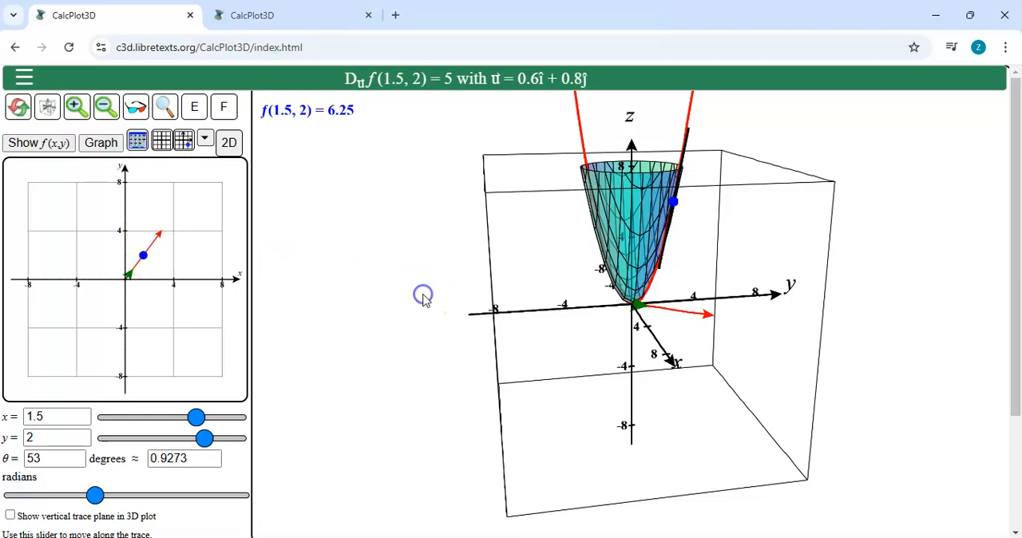
key(Left)
key(Left)
key(Left)
key(Left)
key(Left)
key(Left)
key(Left)
key(Left)
key(Left)
key(Left)
key(Left)
key(Left)
key(Left)
key(Right)
key(Right)
key(Right)
key(Right)
key(Right)
key(Right)
key(Right)
key(Right)
key(Right)
key(Right)
key(Right)
key(Right)
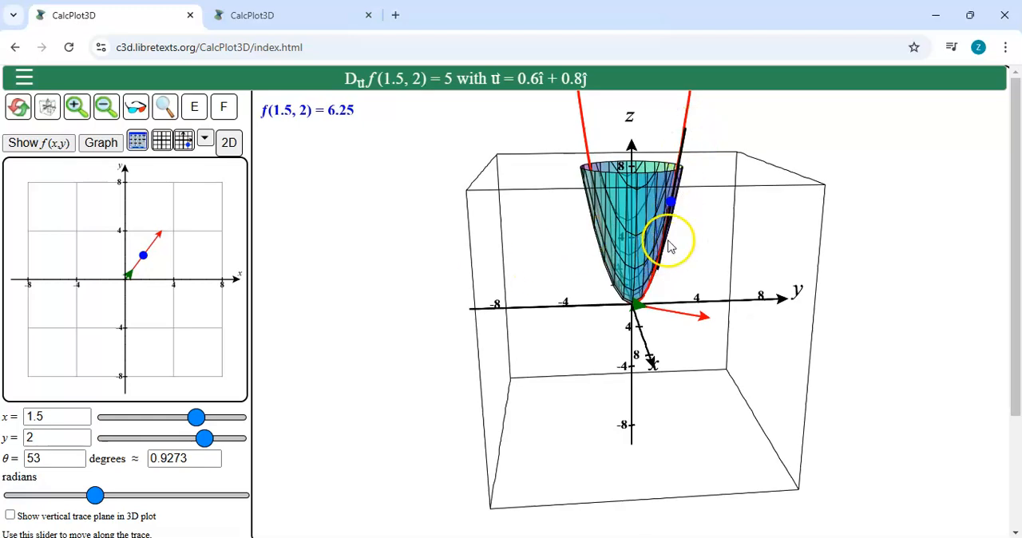